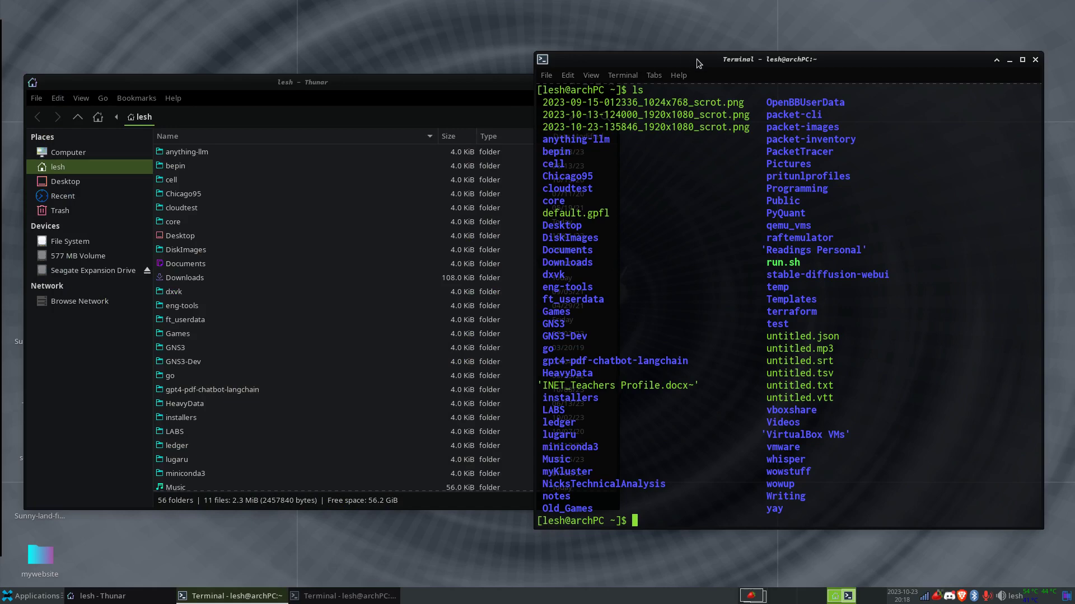
Arrange the Terminal and Thunar windows side by side and clear the terminal's home listing
{"action": "left_click_drag", "start_coordinate": [697, 58], "coordinate": [706, 57]}
{"action": "left_click_drag", "start_coordinate": [381, 80], "coordinate": [372, 64]}
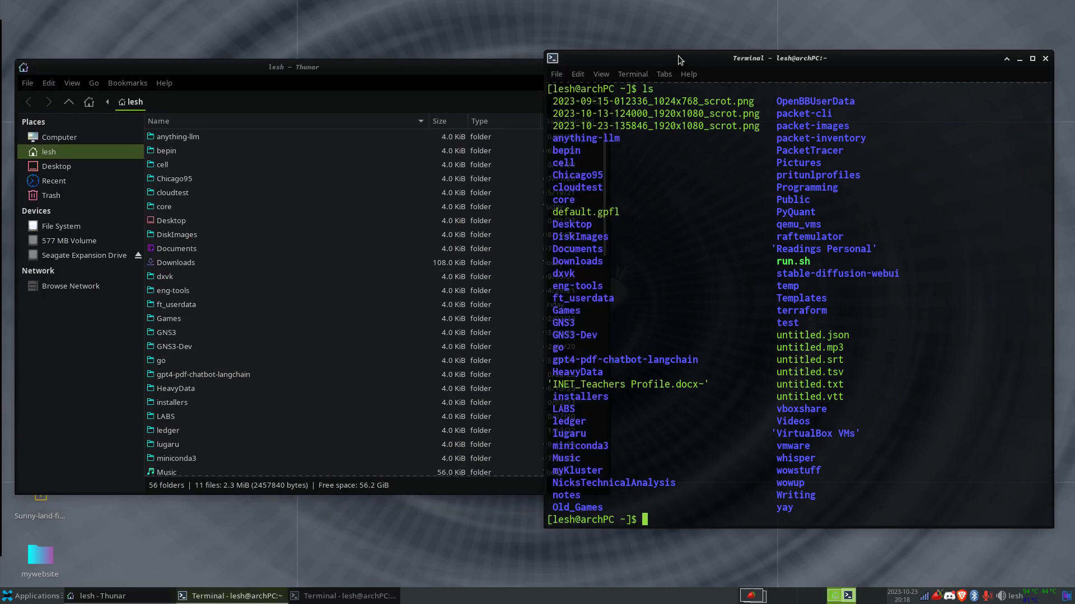
{"action": "left_click_drag", "start_coordinate": [677, 56], "coordinate": [700, 46]}
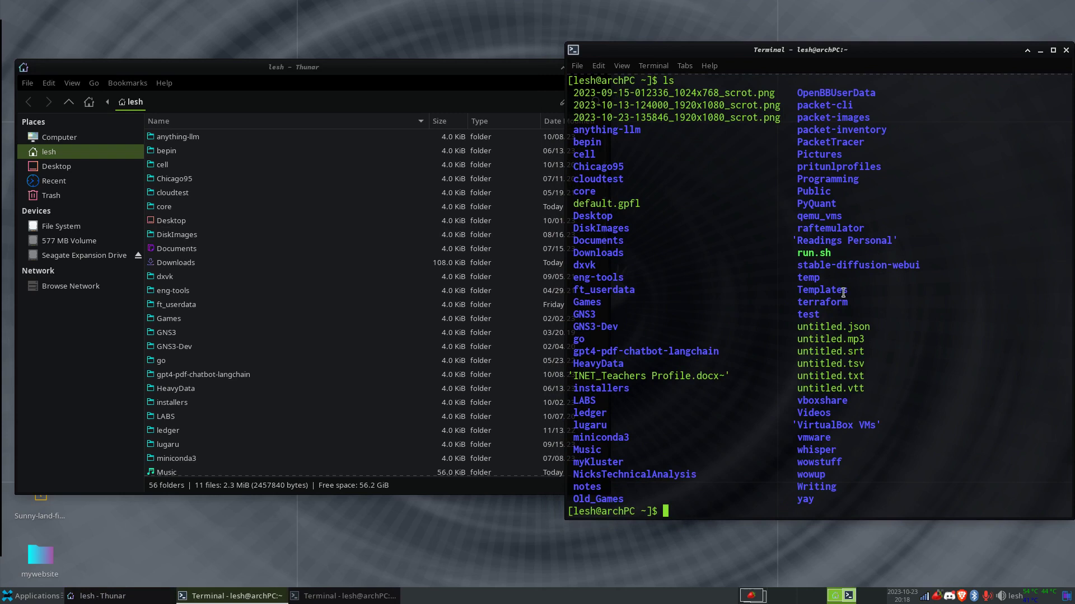
{"action": "key", "text": "ctrl+l"}
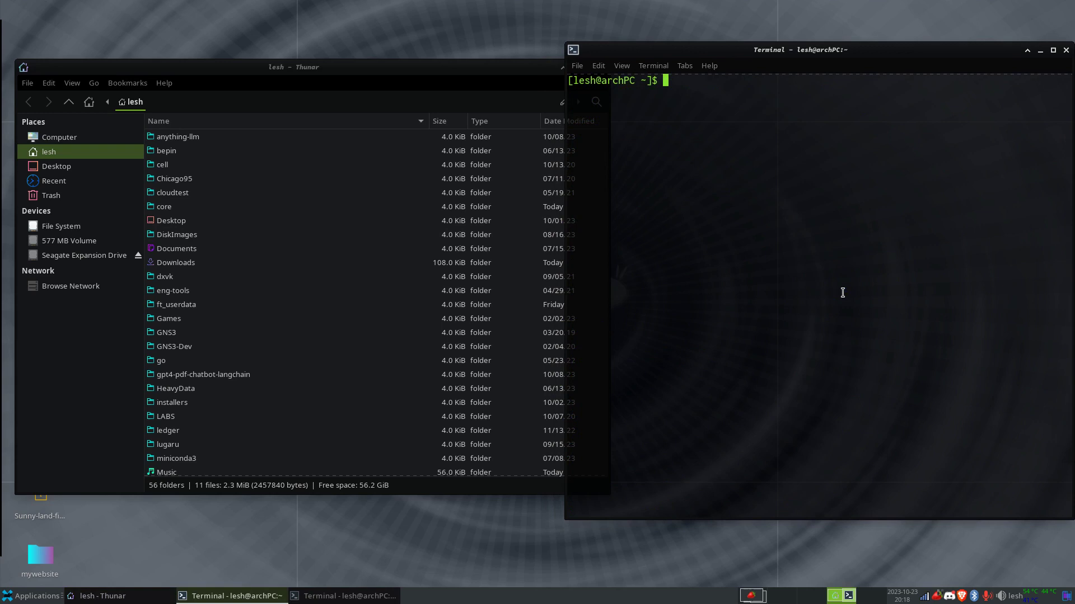
{"action": "left_click", "coordinate": [101, 255]}
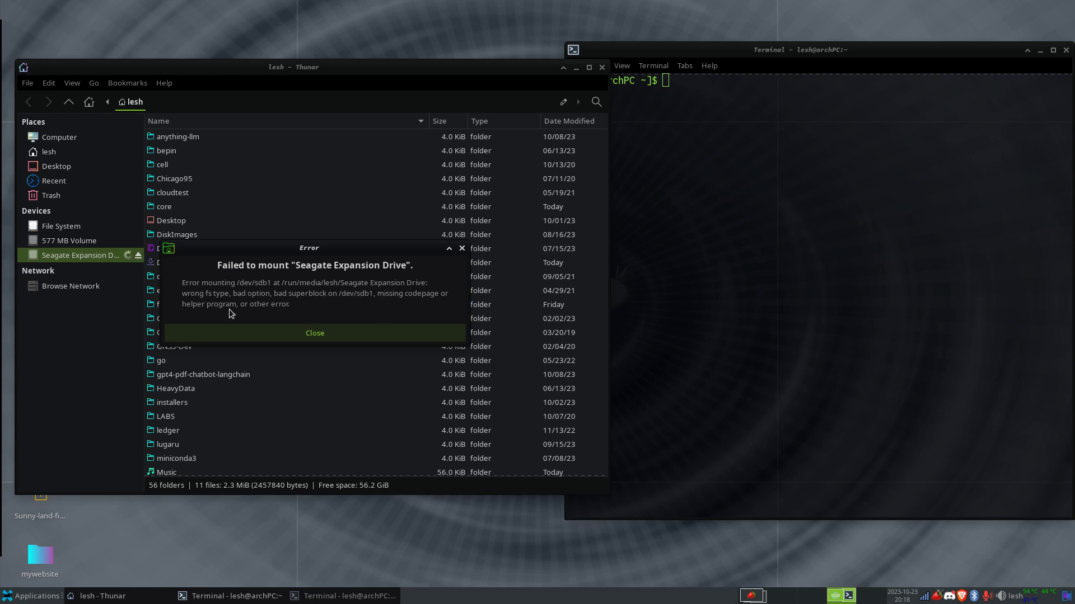
{"action": "mouse_move", "coordinate": [317, 251]}
{"action": "left_mouse_down"}
{"action": "mouse_move", "coordinate": [345, 169]}
{"action": "mouse_move", "coordinate": [423, 189]}
{"action": "left_mouse_up"}
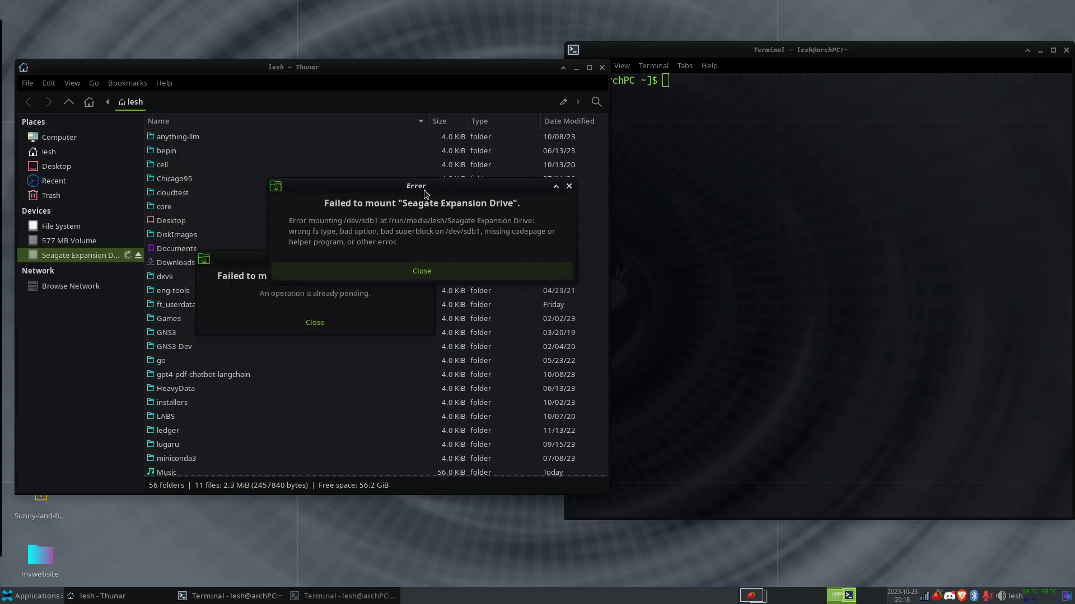
{"action": "left_click", "coordinate": [429, 271]}
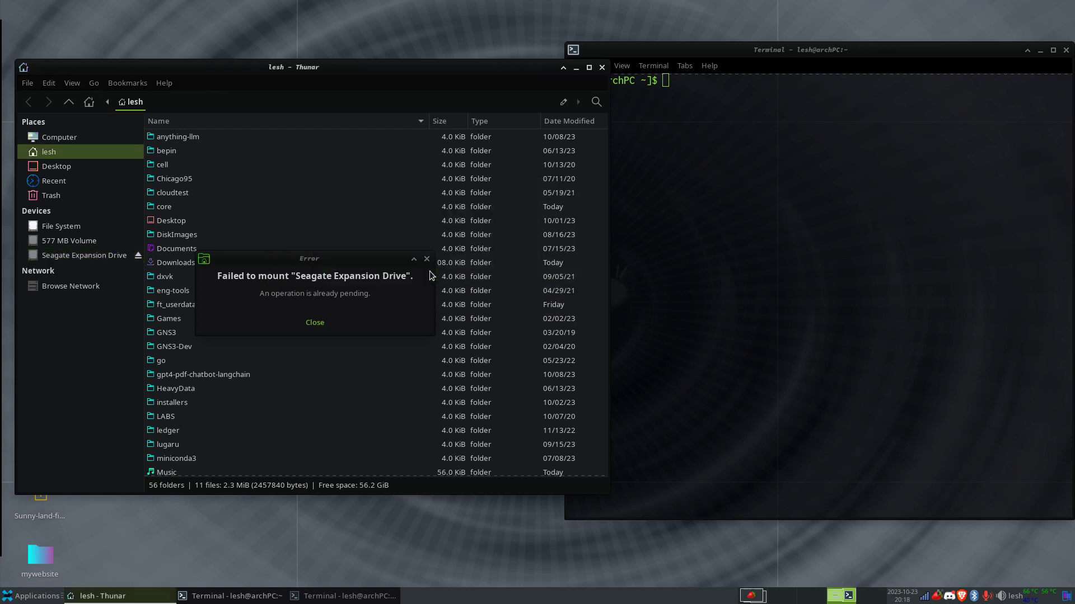
Dismiss the pending-operation error and run lsblk to list block devices, including sdb1
{"action": "left_click", "coordinate": [349, 323]}
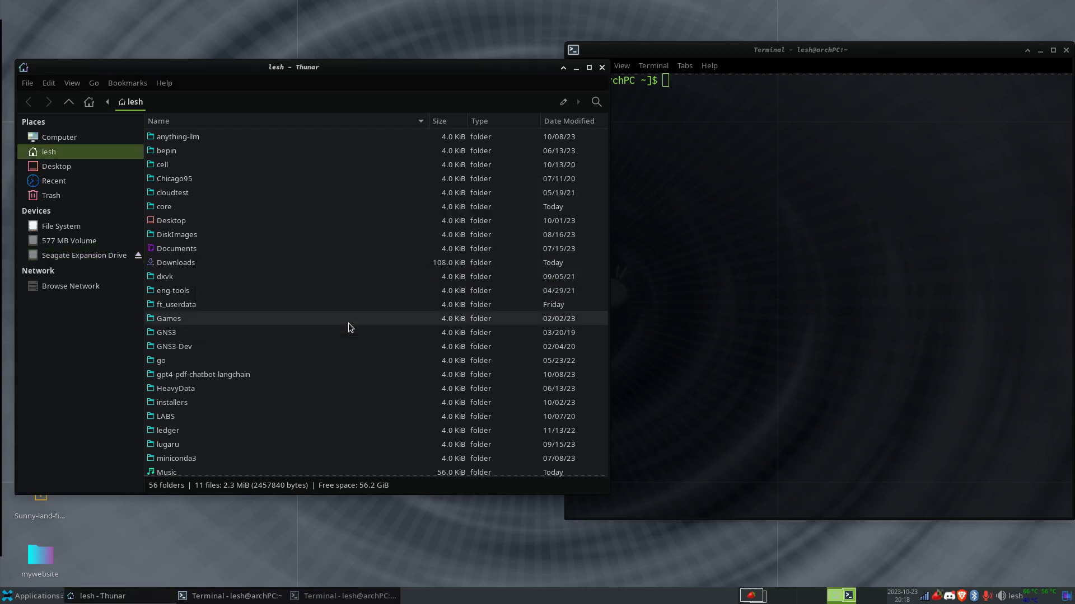
{"action": "left_click", "coordinate": [815, 168]}
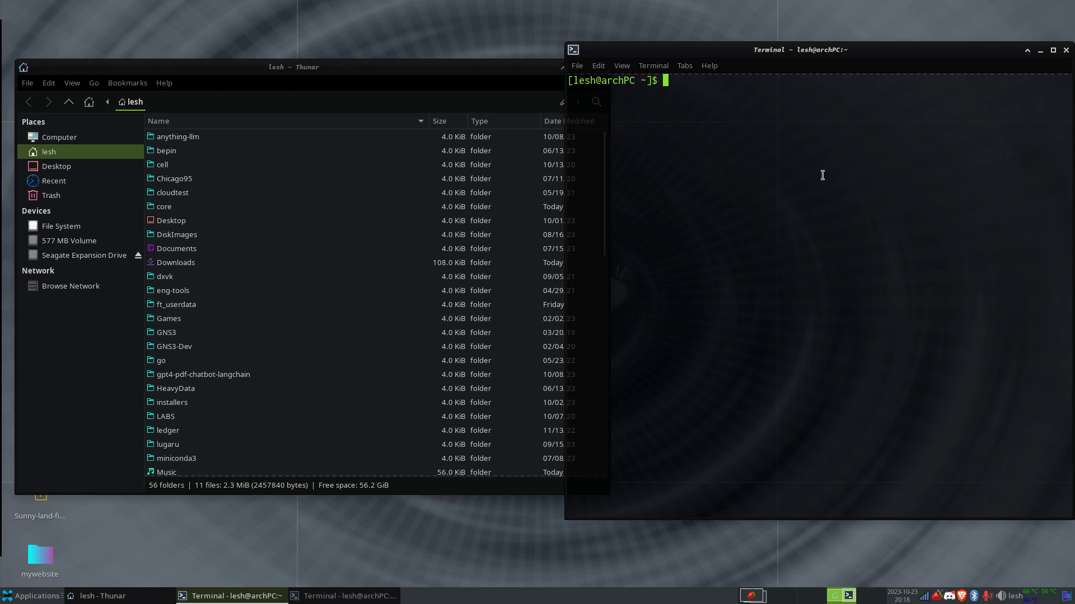
{"action": "type", "text": "ls"}
{"action": "type", "text": "b"}
{"action": "key", "text": "BackSpace"}
{"action": "key", "text": "BackSpace"}
{"action": "key", "text": "BackSpace"}
{"action": "type", "text": "lsblk"}
{"action": "key", "text": "Return"}
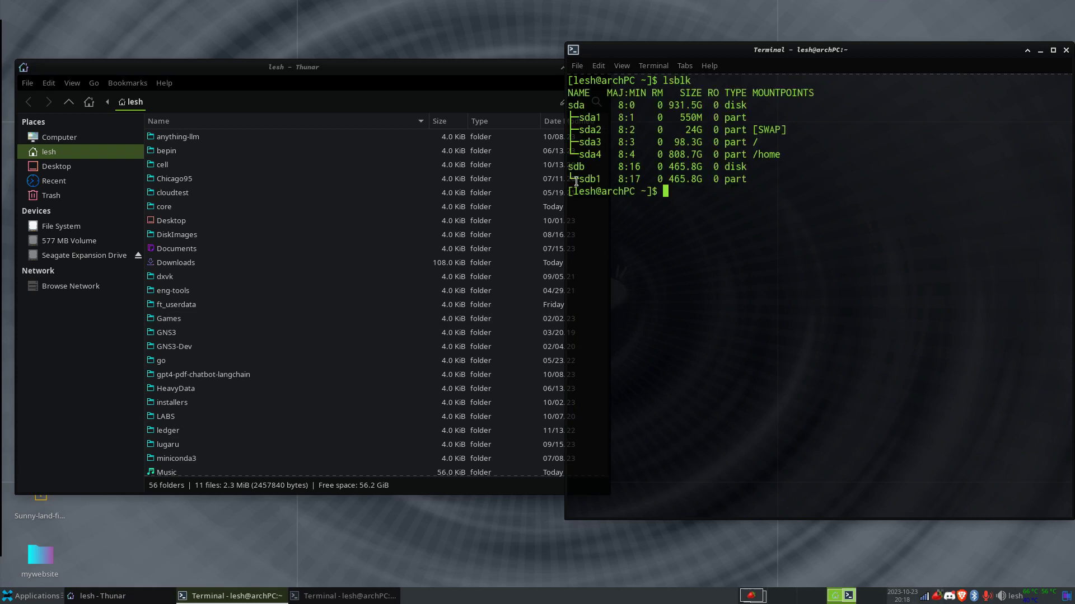
Try mounting /dev/sdb1 at /temp with sudo, which fails because /temp is missing
{"action": "left_click_drag", "start_coordinate": [579, 179], "coordinate": [590, 179]}
{"action": "left_click", "coordinate": [701, 212]}
{"action": "type", "text": "sudo mount"}
{"action": "type", "text": " /dev/sd"}
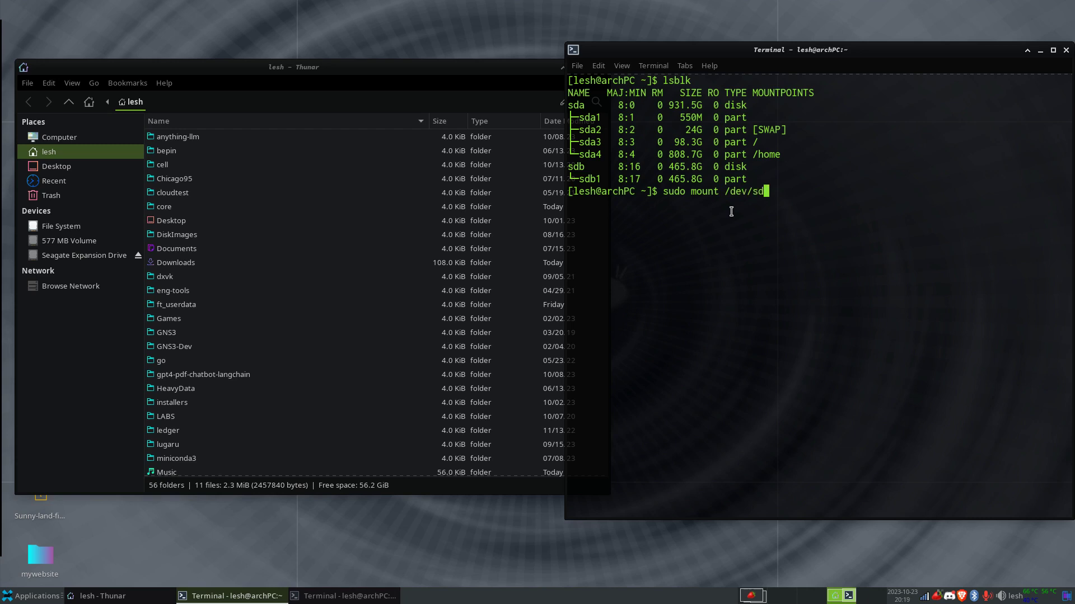
{"action": "type", "text": "b1"}
{"action": "type", "text": " /"}
{"action": "type", "text": "t"}
{"action": "type", "text": "emp"}
{"action": "key", "text": "Return"}
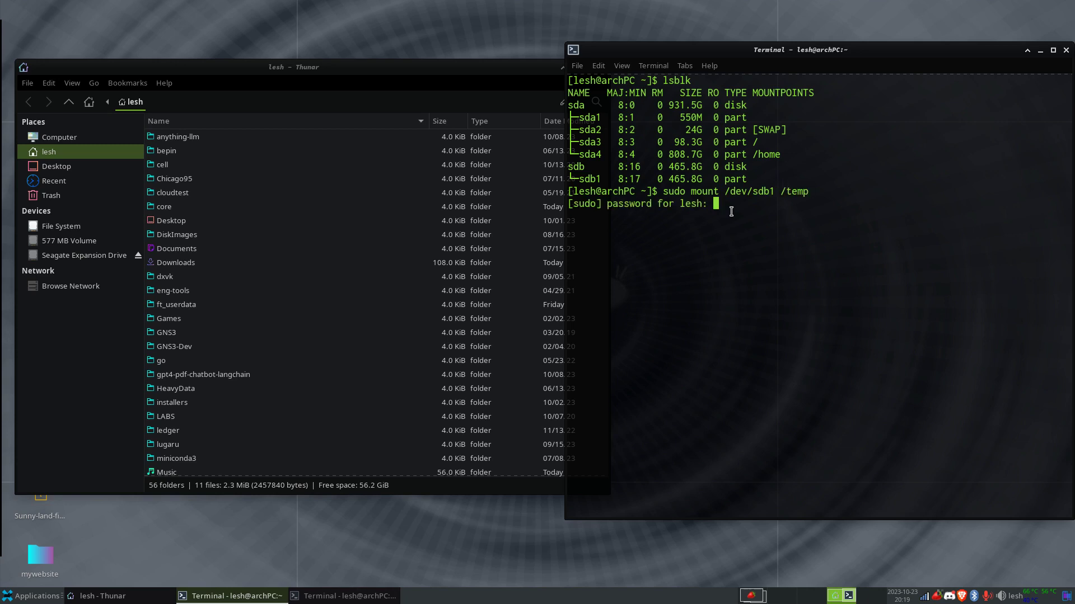
{"action": "key", "text": "Return"}
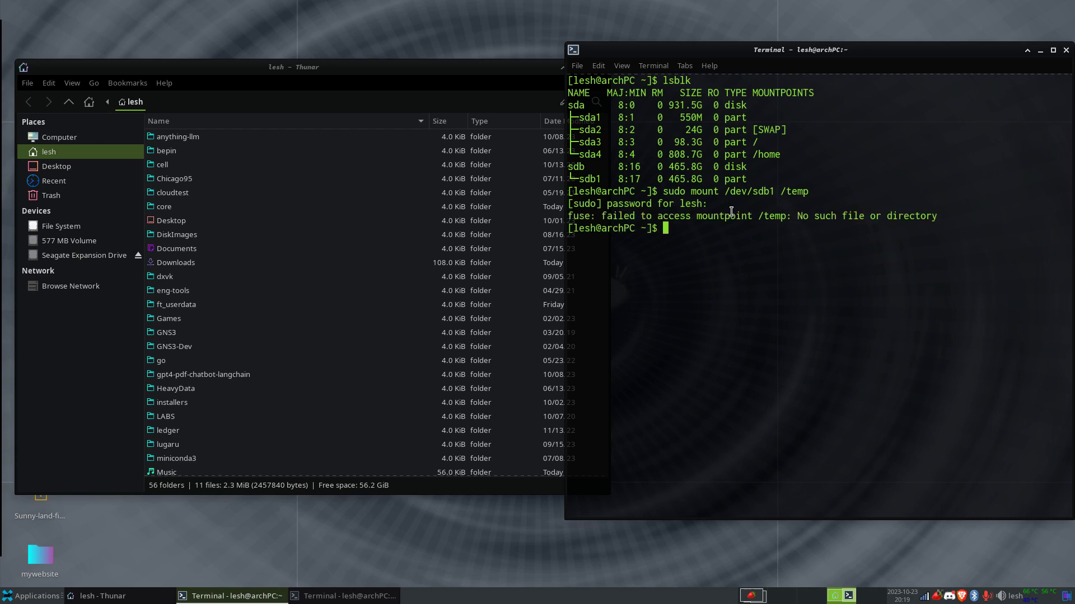
{"action": "type", "text": "ls"}
Clear the screen, list the home folder, and change into the temp folder
{"action": "key", "text": "ctrl+l"}
{"action": "key", "text": "Return"}
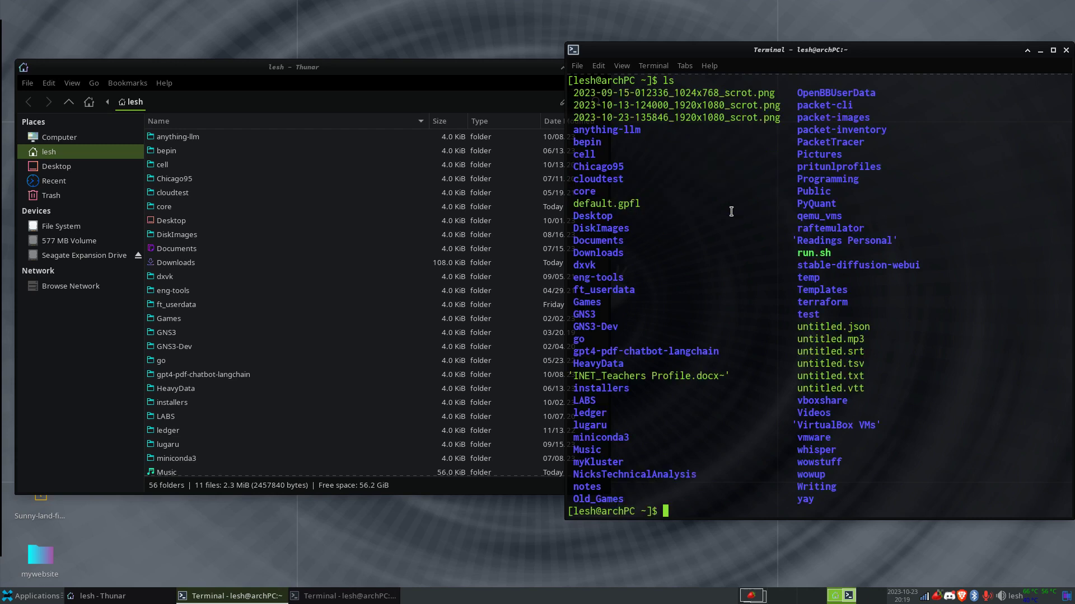
{"action": "type", "text": "cat"}
{"action": "key", "text": "BackSpace"}
{"action": "key", "text": "BackSpace"}
{"action": "type", "text": "d tem"}
{"action": "key", "text": "Tab"}
{"action": "key", "text": "Return"}
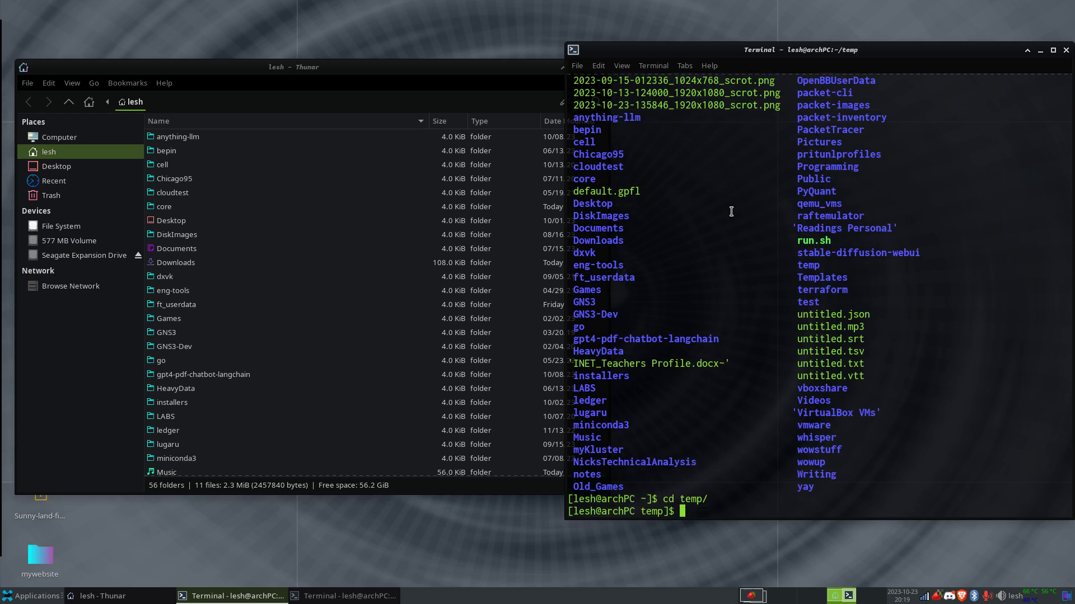
{"action": "type", "text": "ls"}
{"action": "key", "text": "Return"}
Rerun the recalled mount command with the mount point corrected to ~/temp
{"action": "key", "text": "ctrl+l"}
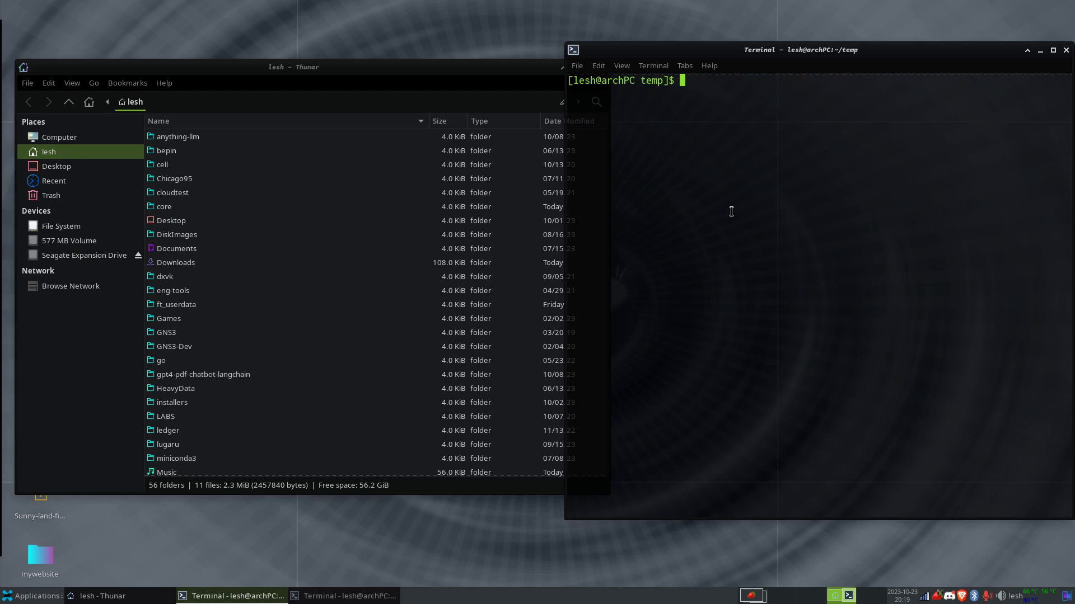
{"action": "type", "text": "cd t"}
{"action": "key", "text": "Tab"}
{"action": "key", "text": "Up"}
{"action": "key", "text": "Up"}
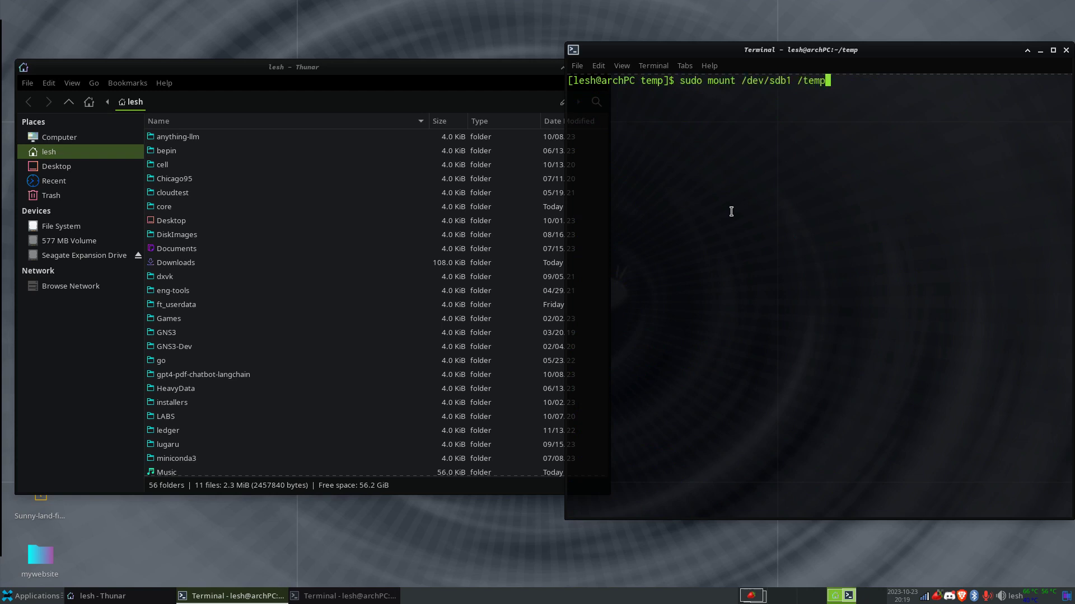
{"action": "key", "text": "Left"}
{"action": "key", "text": "Left"}
{"action": "key", "text": "Left"}
{"action": "key", "text": "Left"}
{"action": "key", "text": "Left"}
{"action": "type", "text": "~"}
{"action": "key", "text": "Return"}
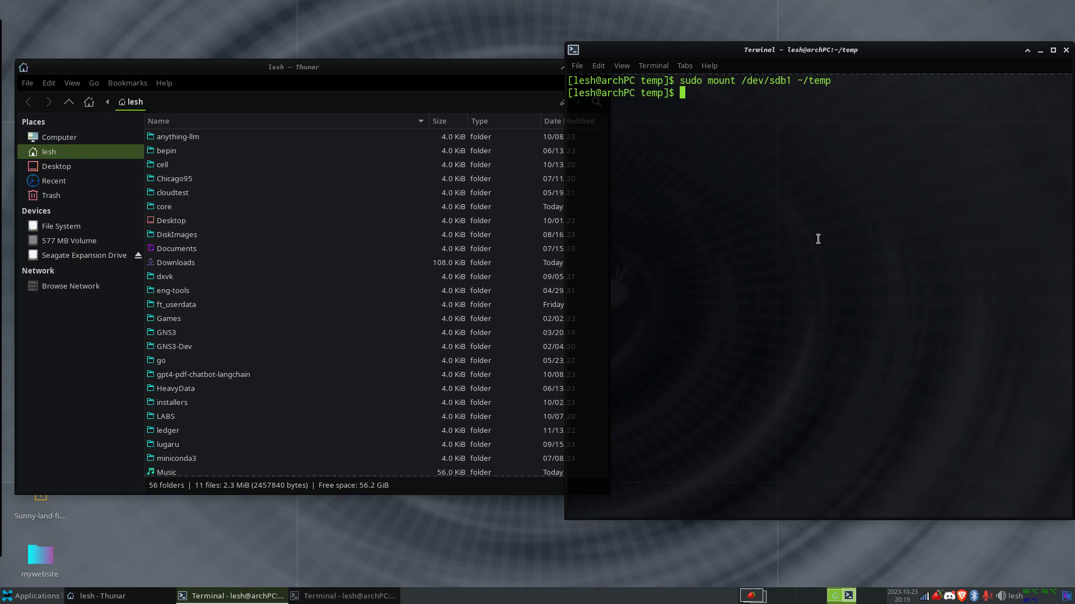
Open Seagate Expansion Drive in Thunar's sidebar and raise the second terminal showing encoding output
{"action": "left_click", "coordinate": [61, 255]}
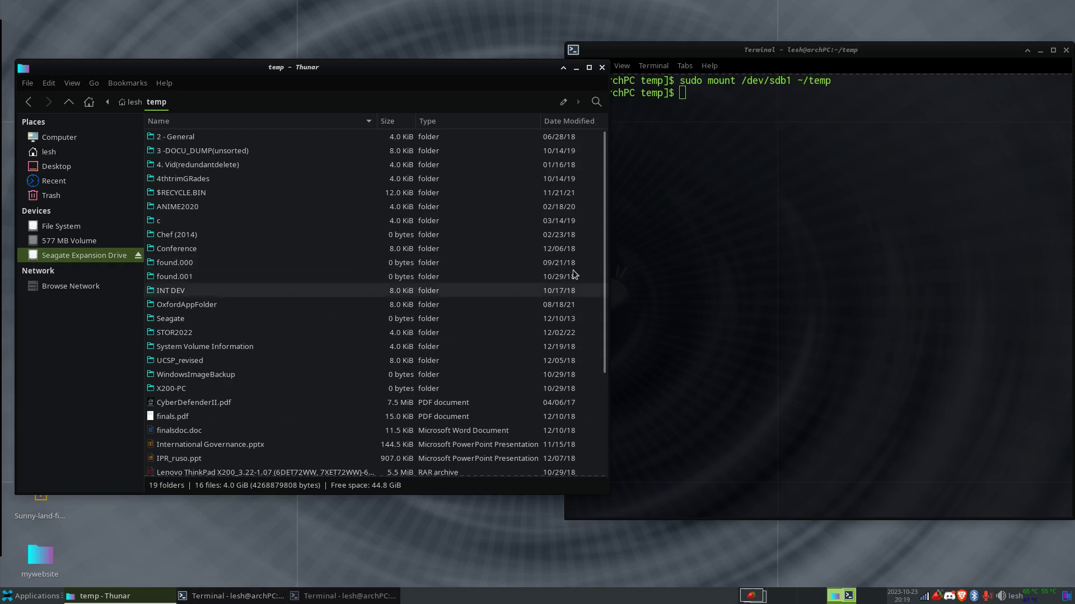
{"action": "left_click_drag", "start_coordinate": [682, 51], "coordinate": [673, 71]}
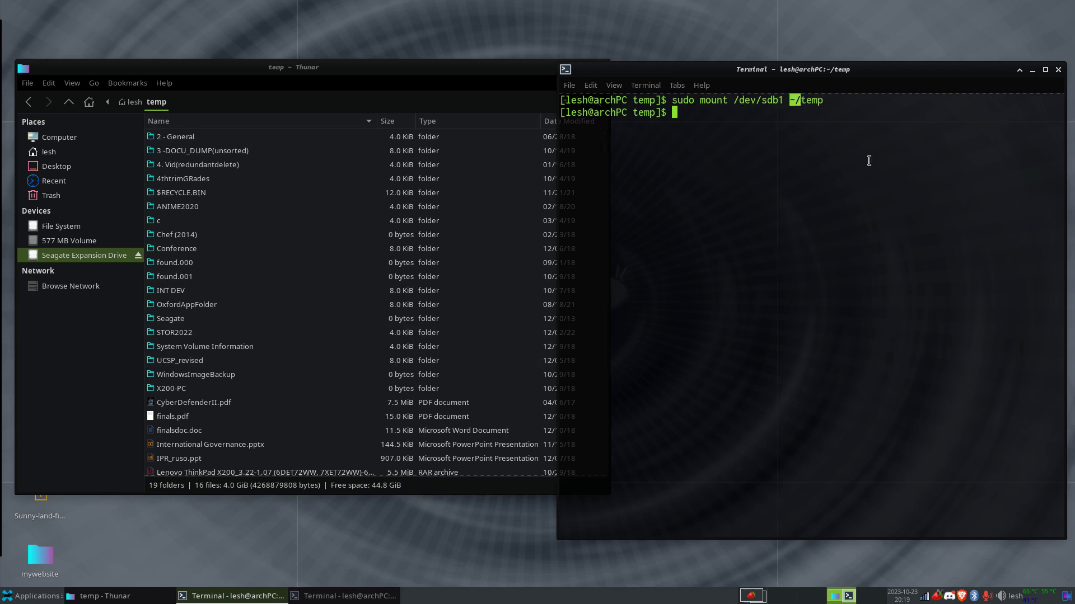
{"action": "mouse_move", "coordinate": [788, 101]}
{"action": "left_mouse_down"}
{"action": "mouse_move", "coordinate": [825, 101]}
{"action": "mouse_move", "coordinate": [793, 105]}
{"action": "left_mouse_up"}
{"action": "left_click", "coordinate": [792, 105]}
{"action": "left_click", "coordinate": [345, 597]}
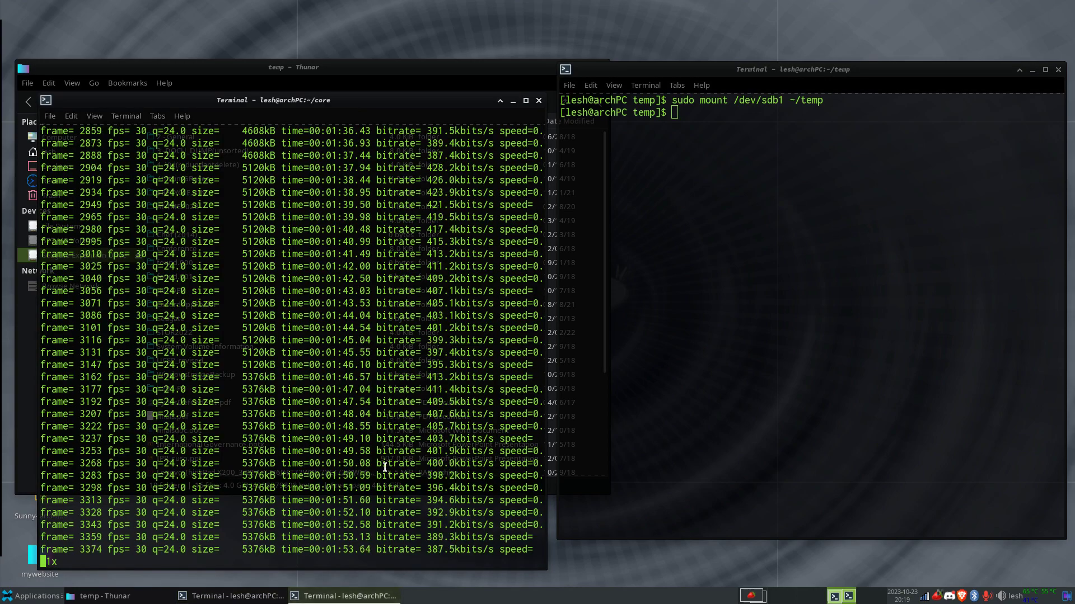